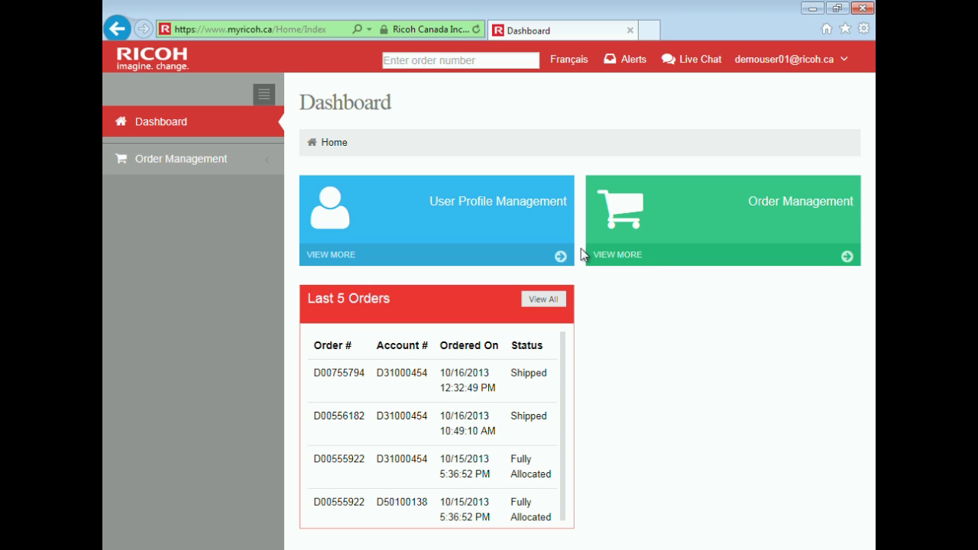
# - Open Order Management from its VIEW MORE tile on the Dashboard
pyautogui.click(749, 229)
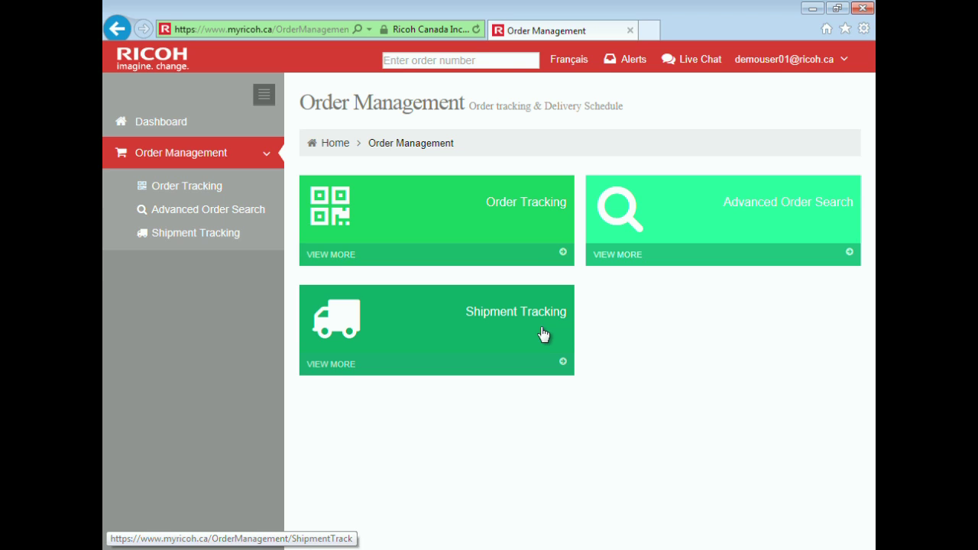
# - Open the Order Tracking service list and scroll it right to the Description column
pyautogui.click(527, 235)
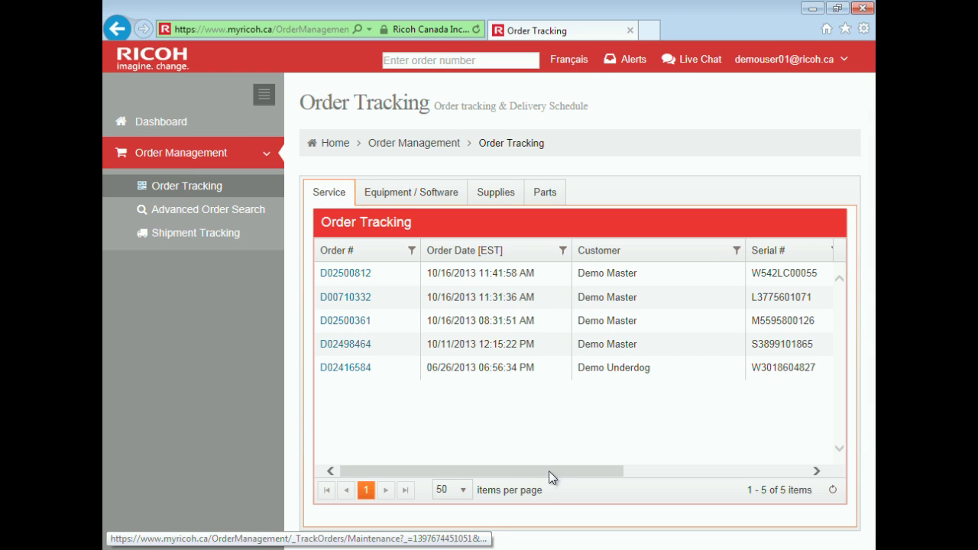
pyautogui.moveTo(544, 472); pyautogui.dragTo(517, 481)
# - Open the topmost service order's details and collapse the sidebar
pyautogui.click(344, 276)
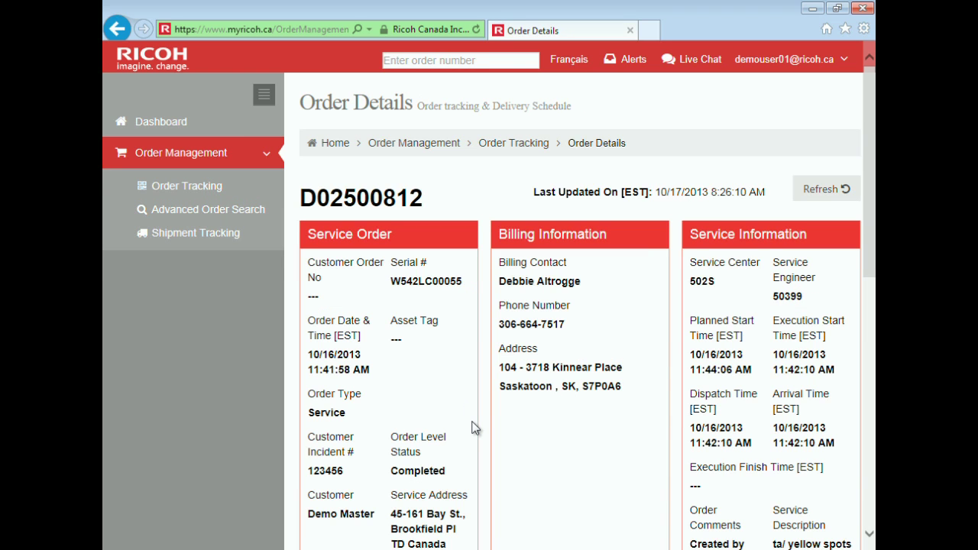
pyautogui.click(263, 98)
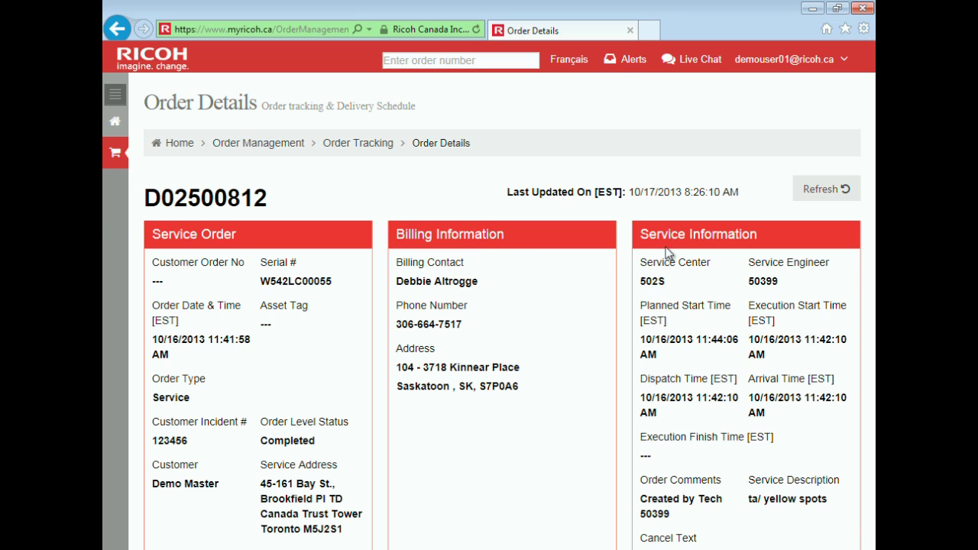
# - Look over the order's Service Activities and Service Parts, then go back to Order Tracking
pyautogui.scroll(-4, 667, 252)
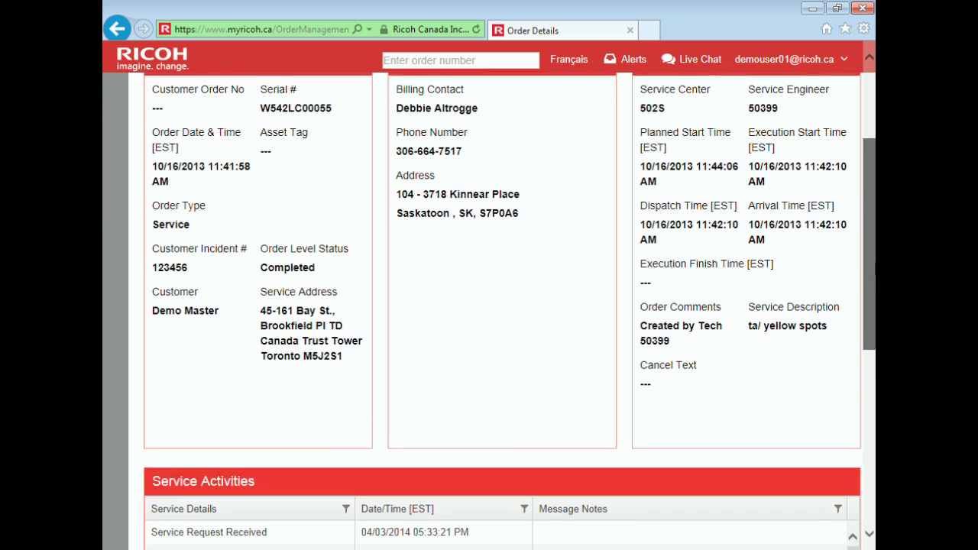
pyautogui.scroll(-1, 509, 312)
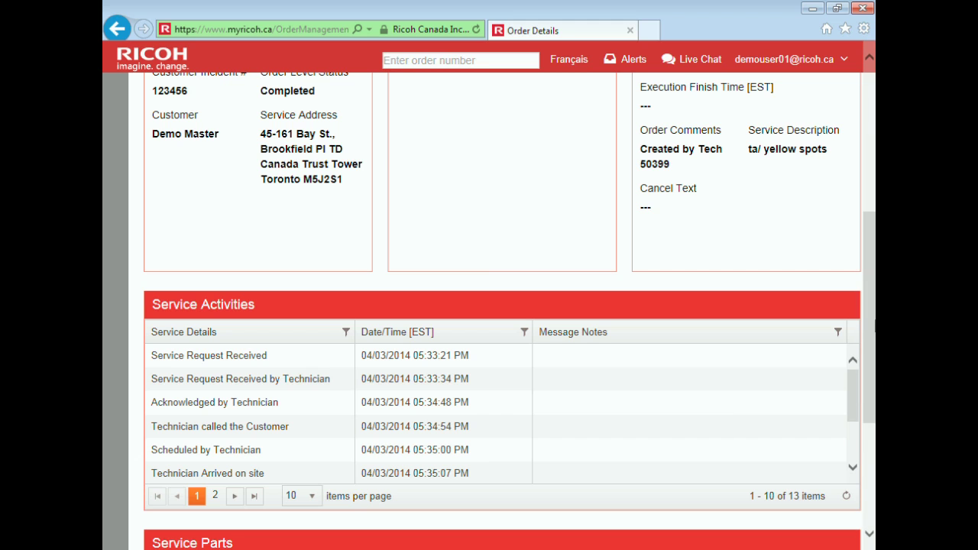
pyautogui.scroll(-2, 871, 339)
pyautogui.scroll(-3, 502, 311)
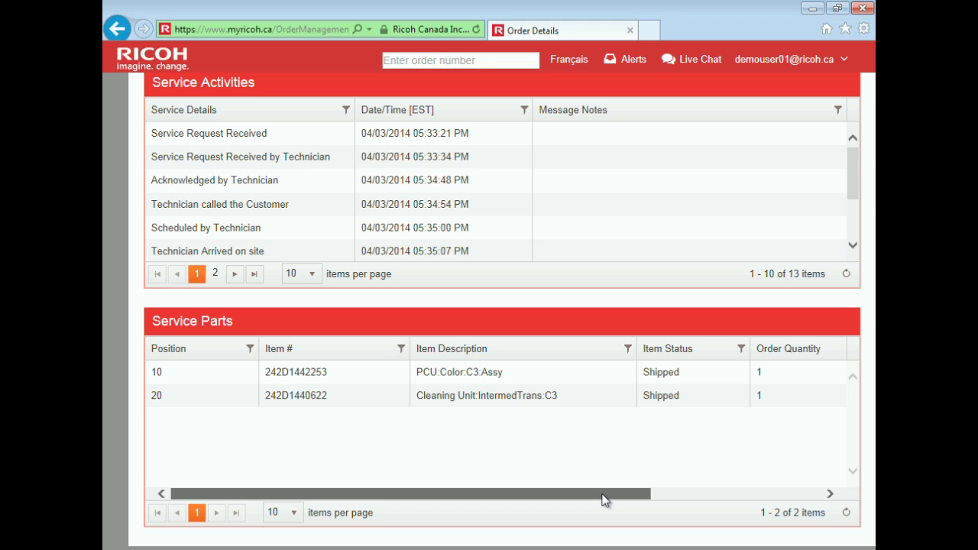
pyautogui.scroll(10, 602, 496)
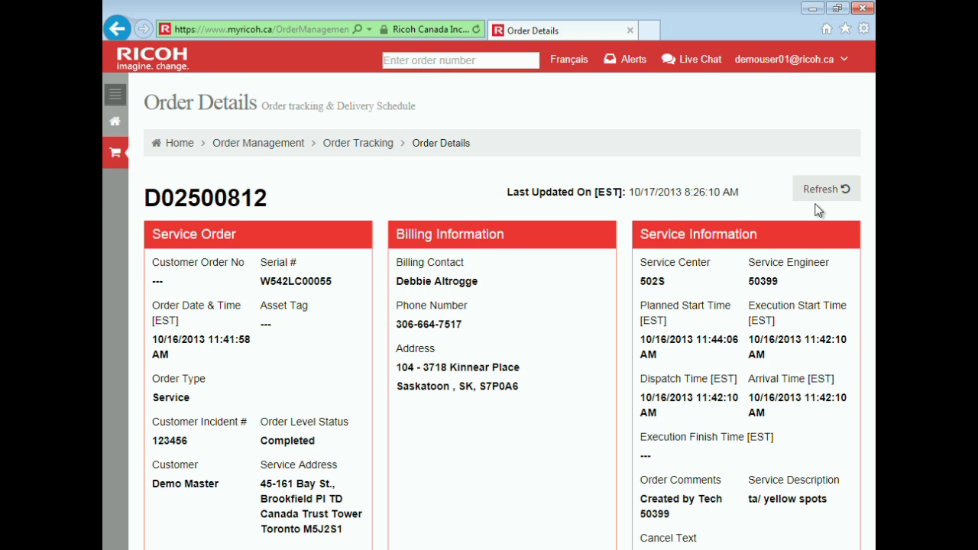
pyautogui.click(352, 152)
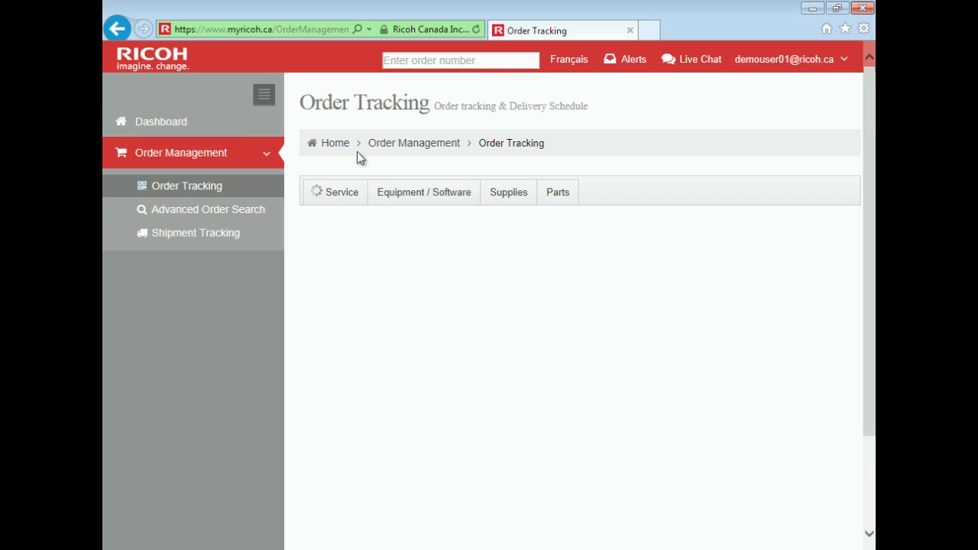
# - Open the 05/31/2013 order from the Equipment / Software tab
pyautogui.click(403, 197)
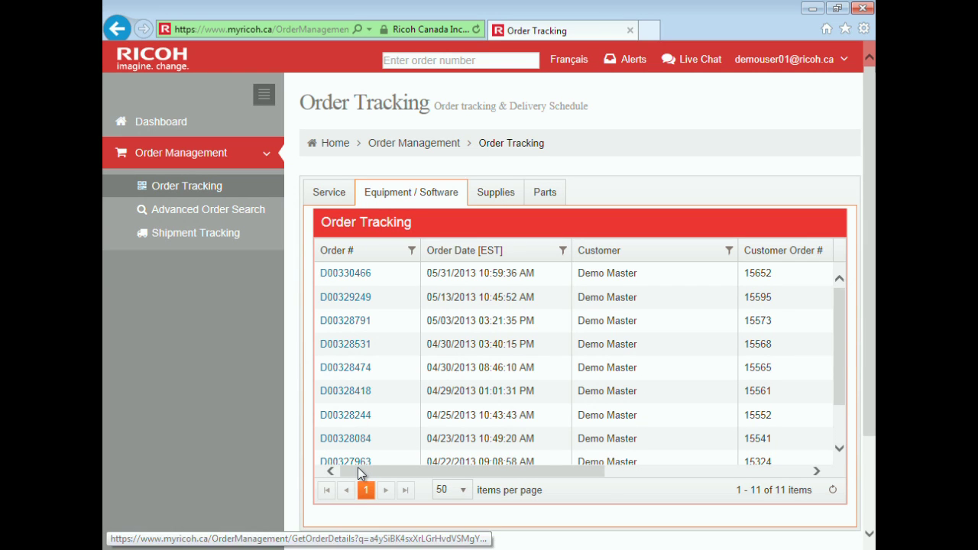
pyautogui.moveTo(357, 469)
pyautogui.mouseDown()
pyautogui.moveTo(526, 478)
pyautogui.moveTo(347, 471)
pyautogui.mouseUp()
pyautogui.click(330, 276)
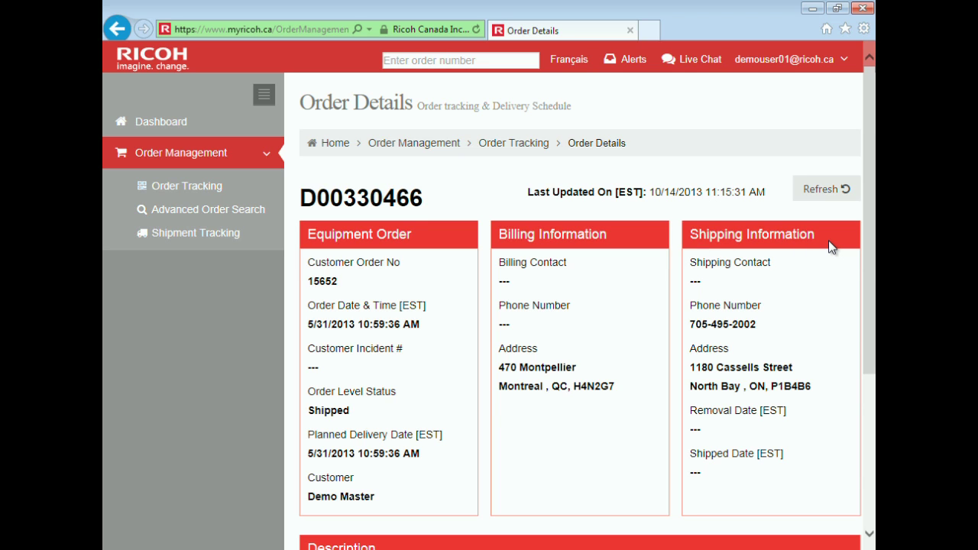
# - Review the shipped items in the Description grid and open the Purolator tracking number
pyautogui.moveTo(866, 259); pyautogui.dragTo(849, 404)
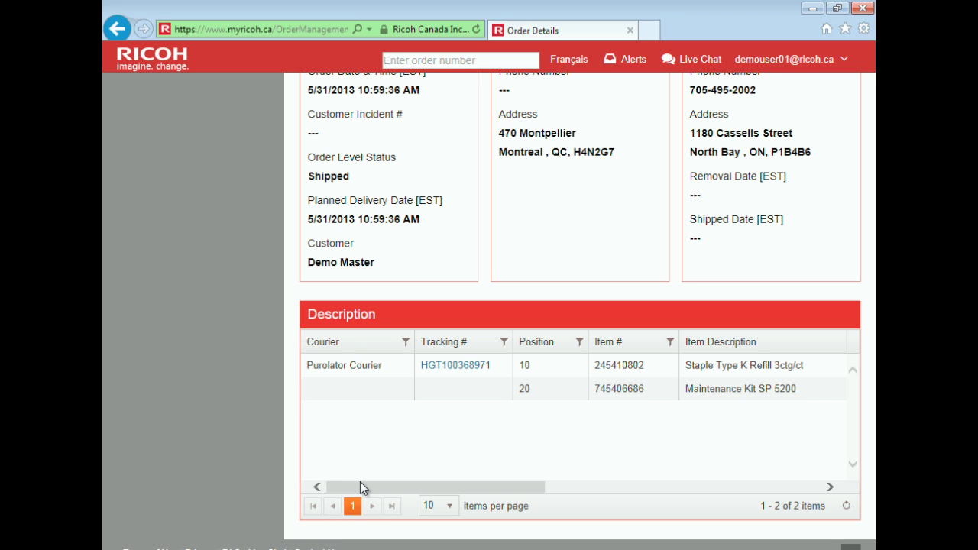
pyautogui.moveTo(361, 484); pyautogui.dragTo(540, 497)
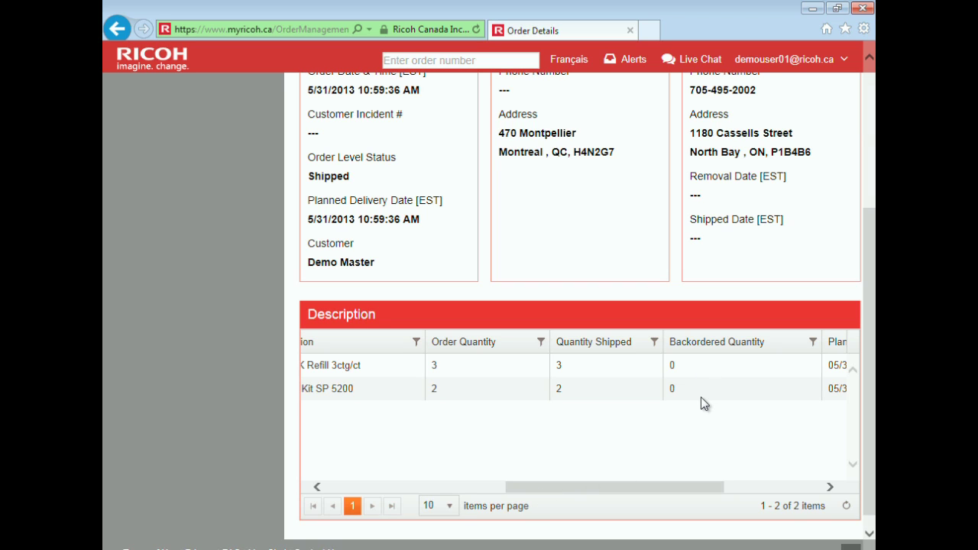
pyautogui.moveTo(670, 484); pyautogui.dragTo(796, 486)
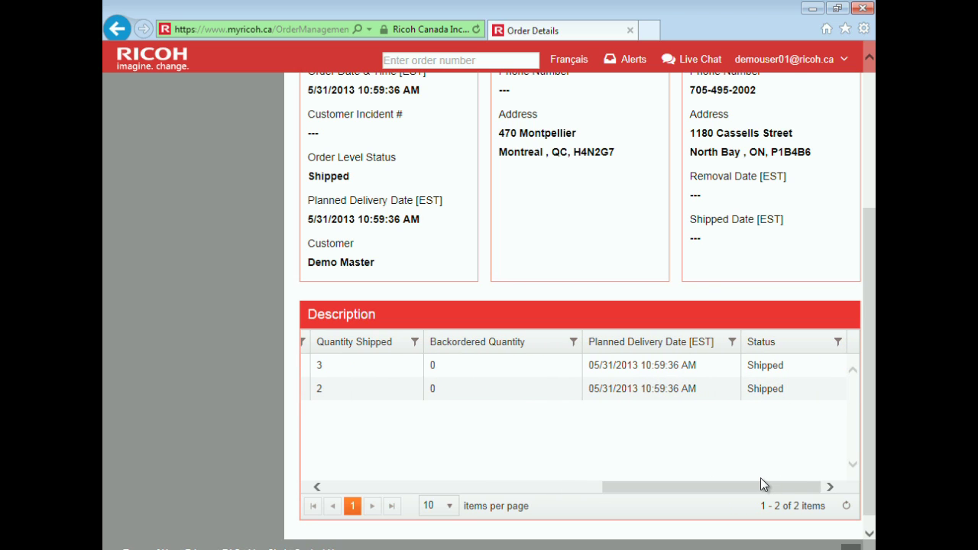
pyautogui.moveTo(776, 481); pyautogui.dragTo(454, 501)
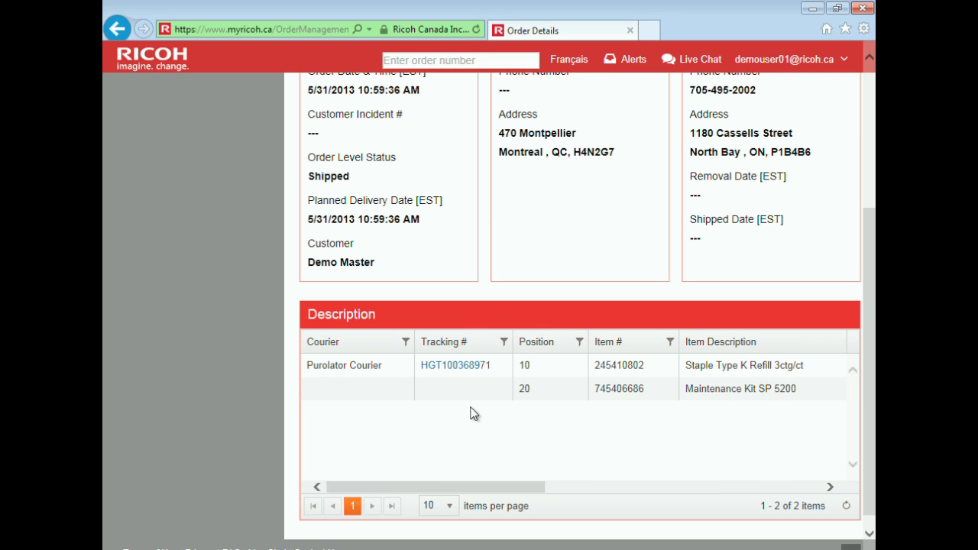
pyautogui.click(455, 365)
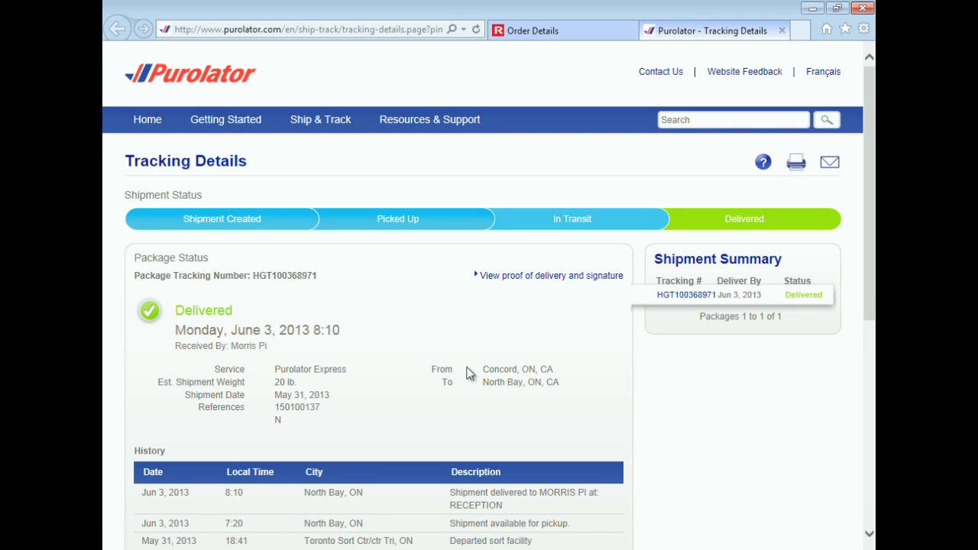
# - Confirm the Purolator delivery, then return via Order Tracking to Advanced Order Search
pyautogui.click(554, 31)
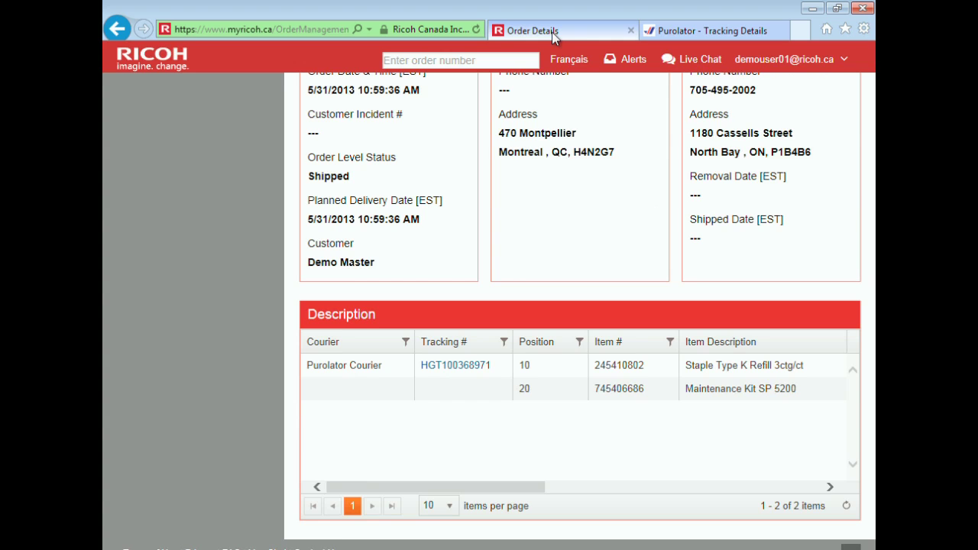
pyautogui.scroll(1, 580, 311)
pyautogui.scroll(5, 751, 213)
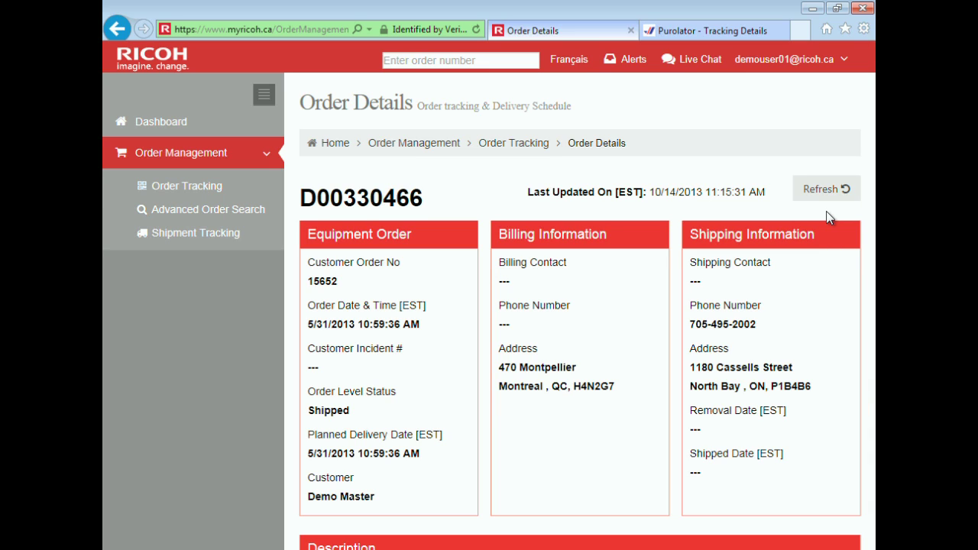
pyautogui.click(526, 150)
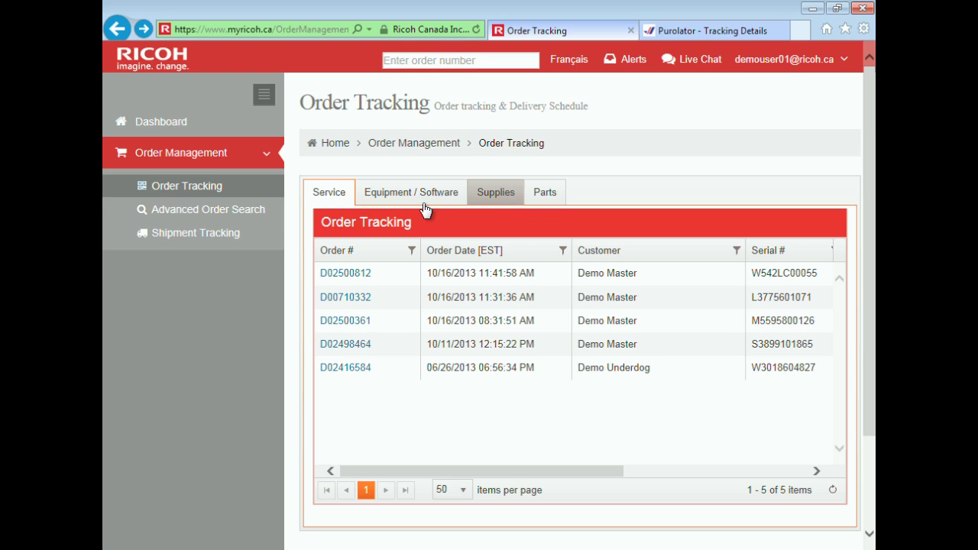
pyautogui.click(224, 220)
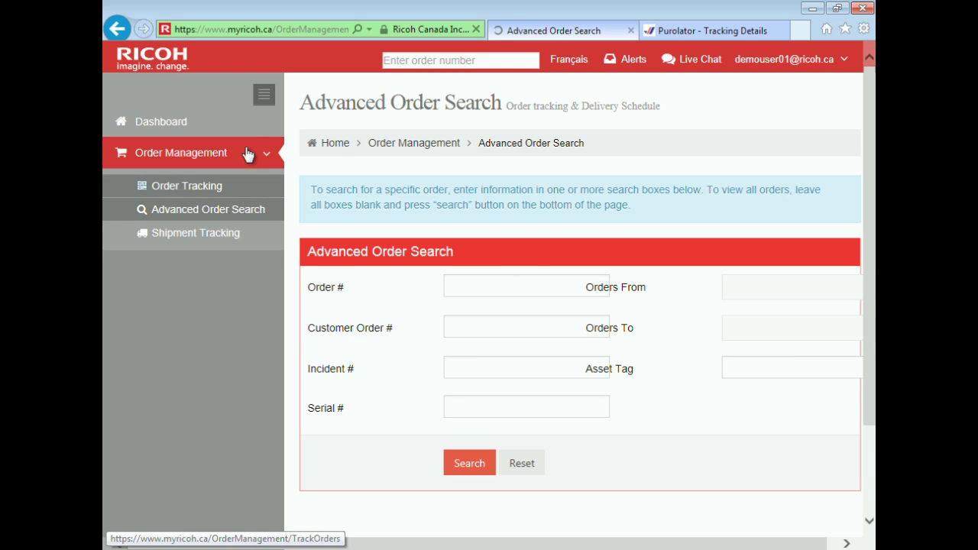
# - Collapse the sidebar and search orders by order number 'd'
pyautogui.click(264, 94)
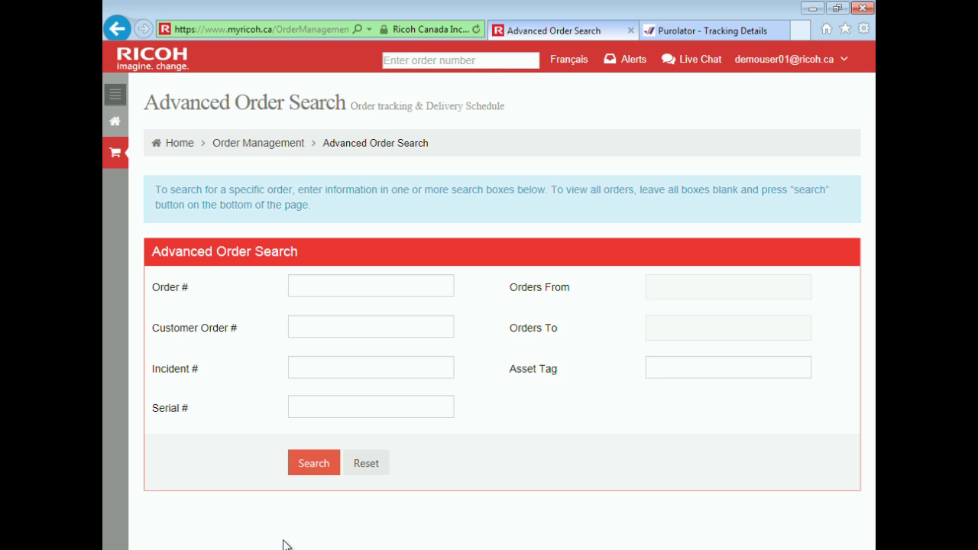
pyautogui.click(310, 288)
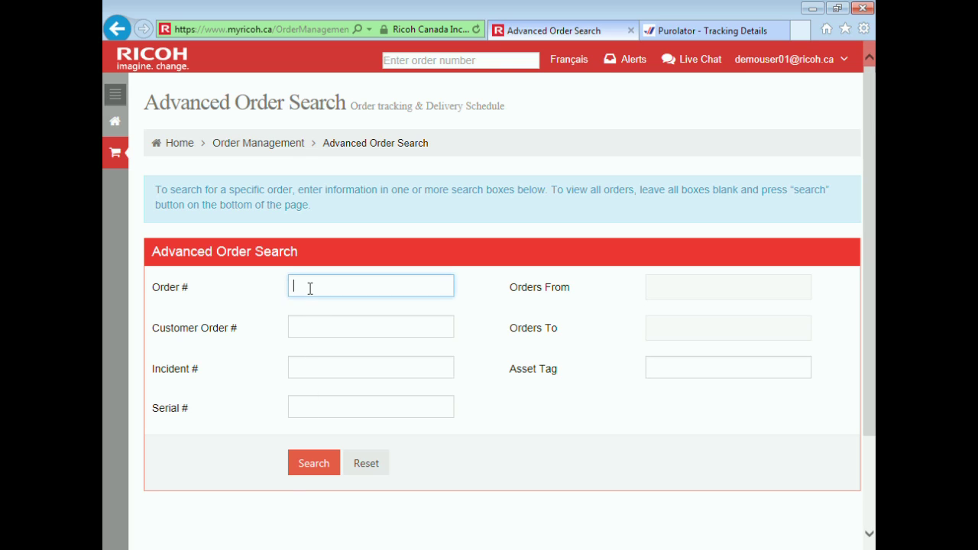
pyautogui.write('d')
pyautogui.click(313, 468)
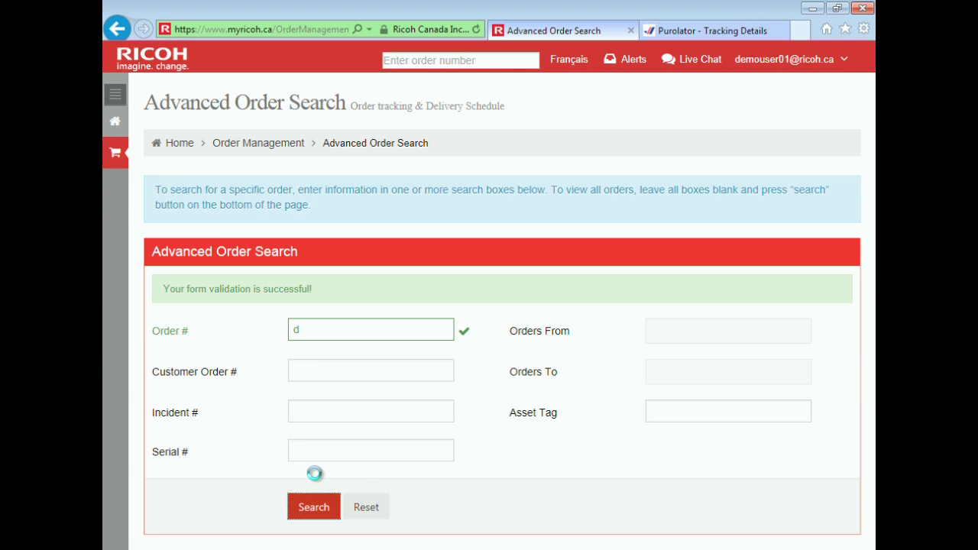
# - Scroll through the matching service and supplies orders, then return to Order Management
pyautogui.scroll(-3, 872, 402)
pyautogui.moveTo(875, 402); pyautogui.dragTo(875, 424)
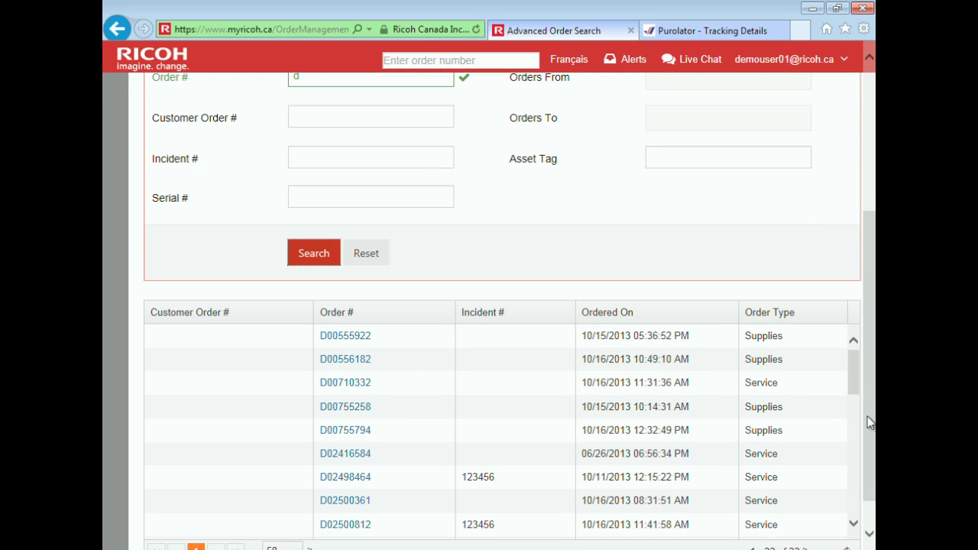
pyautogui.scroll(5, 504, 306)
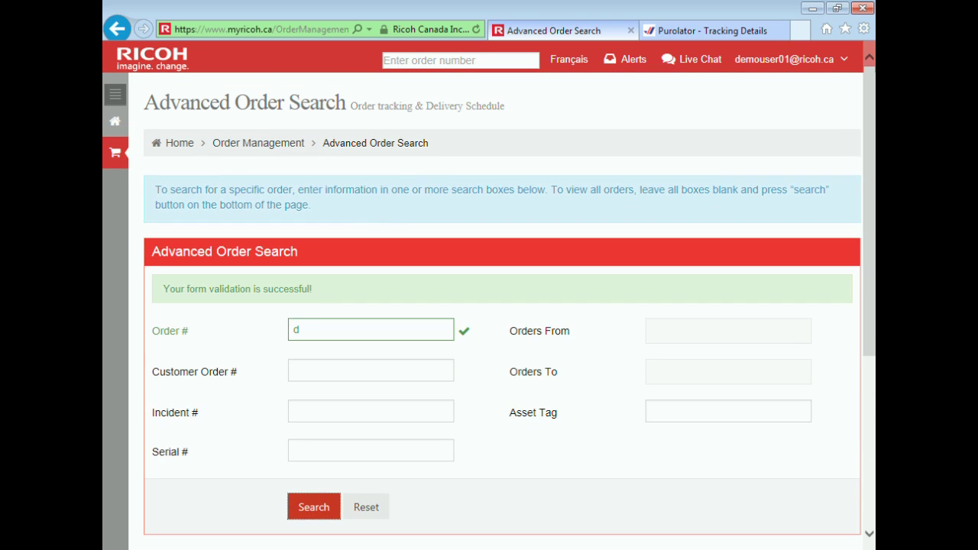
pyautogui.click(267, 145)
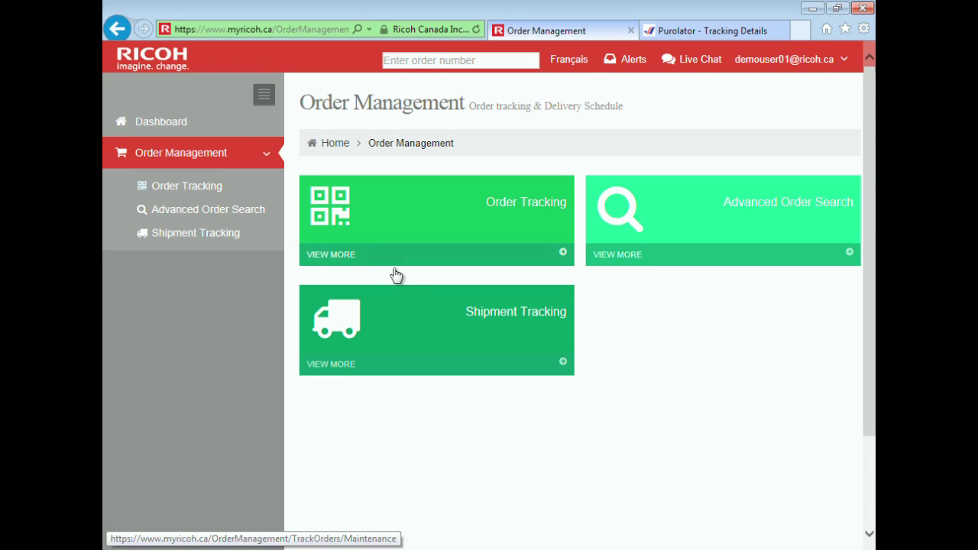
# - Paste the earlier equipment order's number into Shipment Tracking and search
pyautogui.click(537, 333)
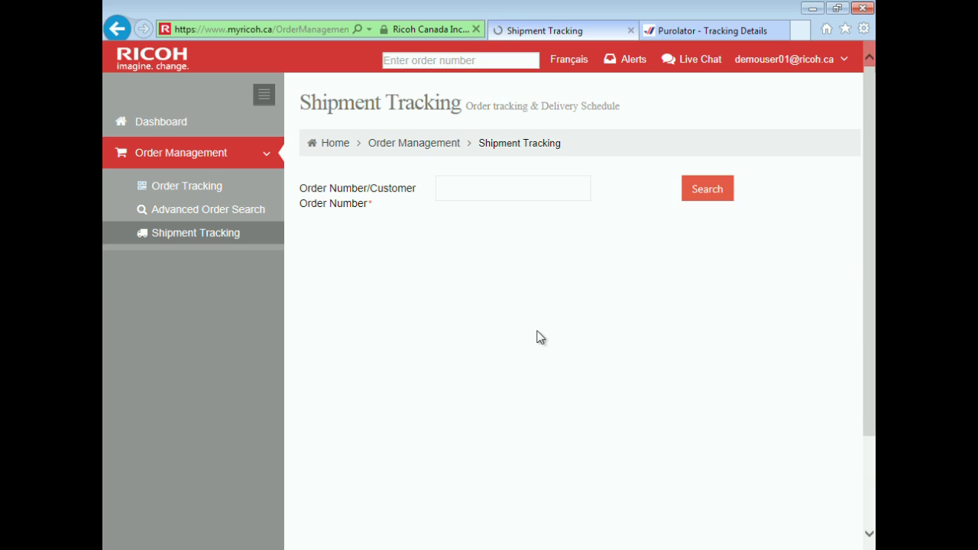
pyautogui.click(520, 198)
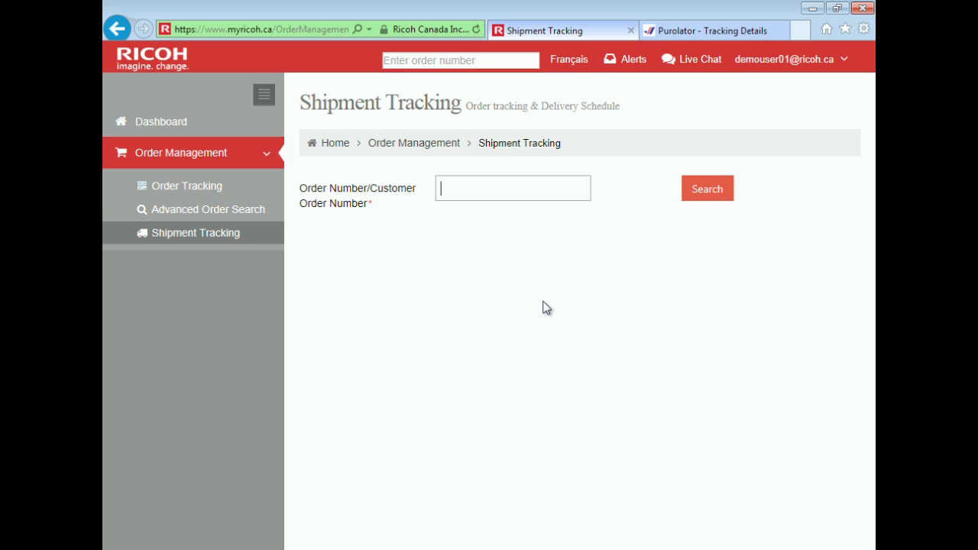
pyautogui.write('D00330466')
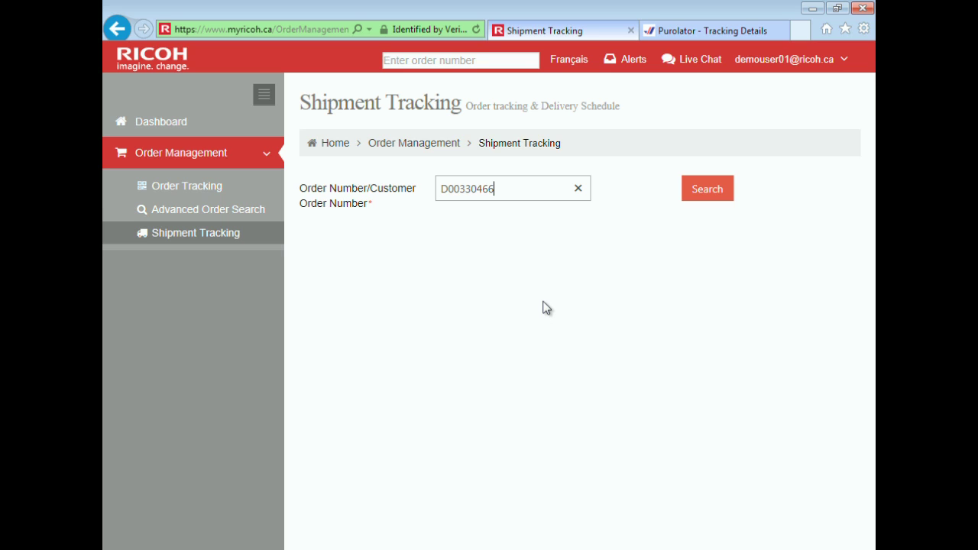
pyautogui.click(699, 191)
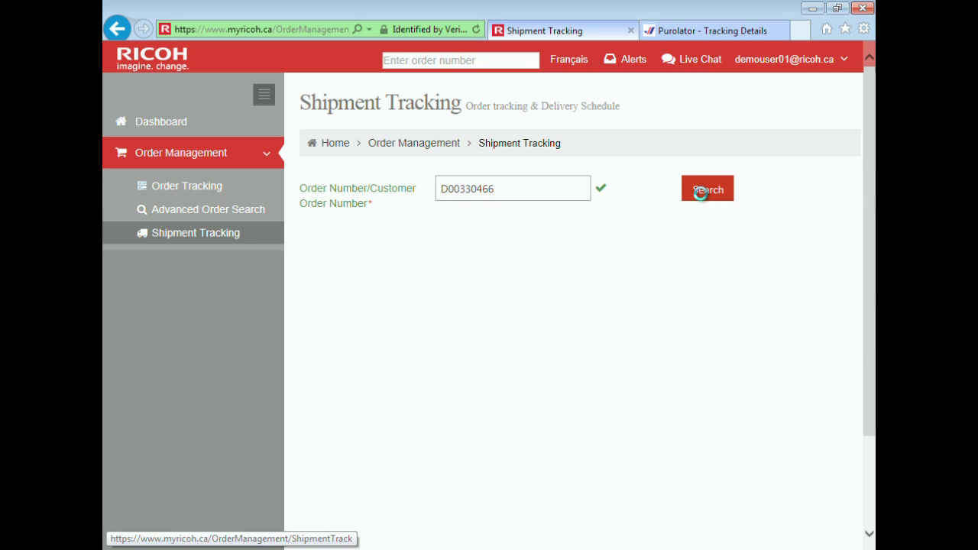